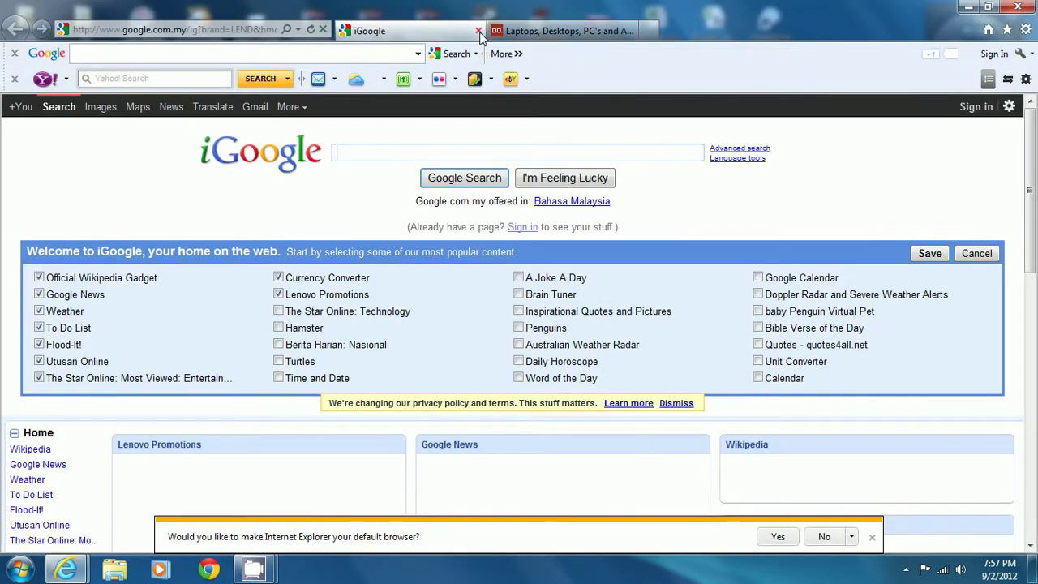
- Close the Lenovo 'Laptops, Desktops, PC's…' tab, leaving only the iGoogle tab open
{"action": "left_click", "coordinate": [614, 36]}
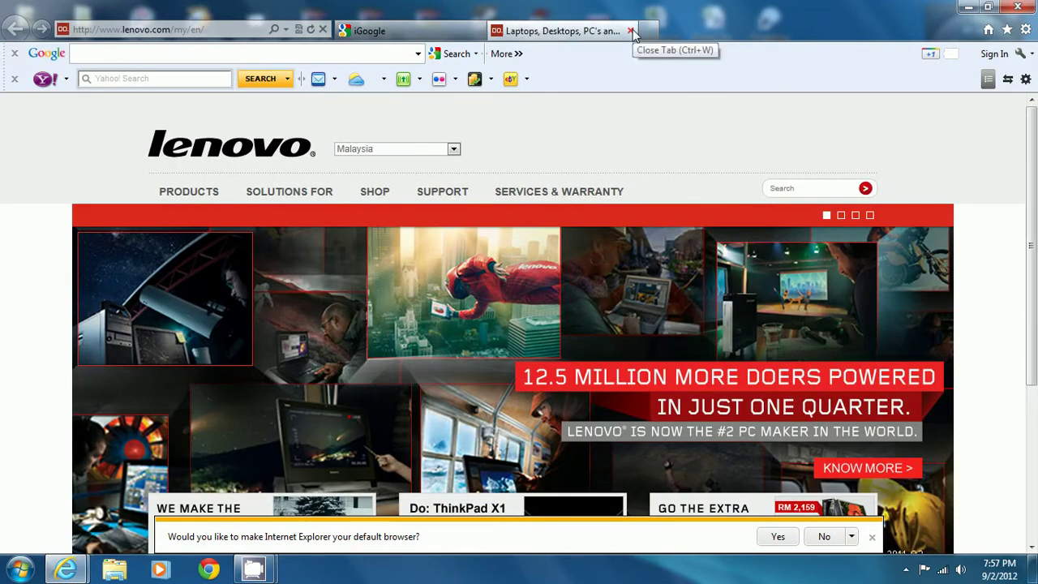
{"action": "left_click", "coordinate": [630, 31]}
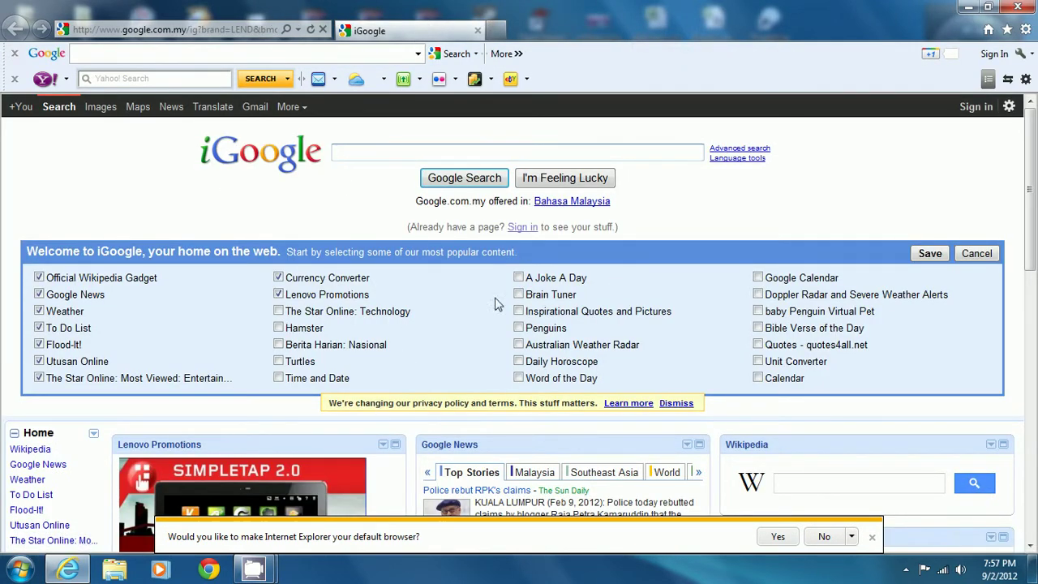
{"action": "left_click", "coordinate": [1025, 31]}
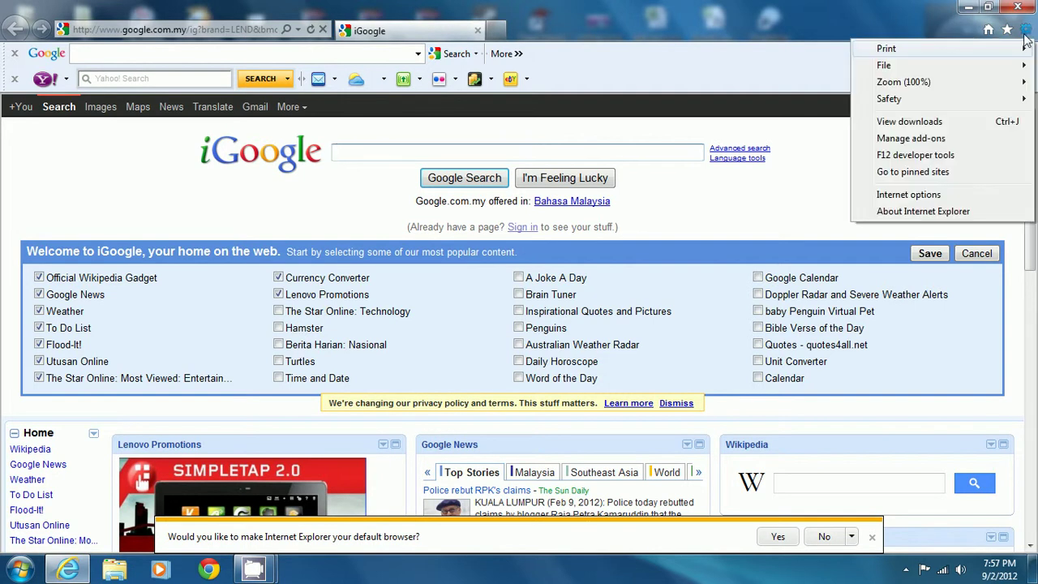
- Confirm in About Internet Explorer that version 9.0 is installed, then open Internet Options
{"action": "left_click", "coordinate": [911, 212]}
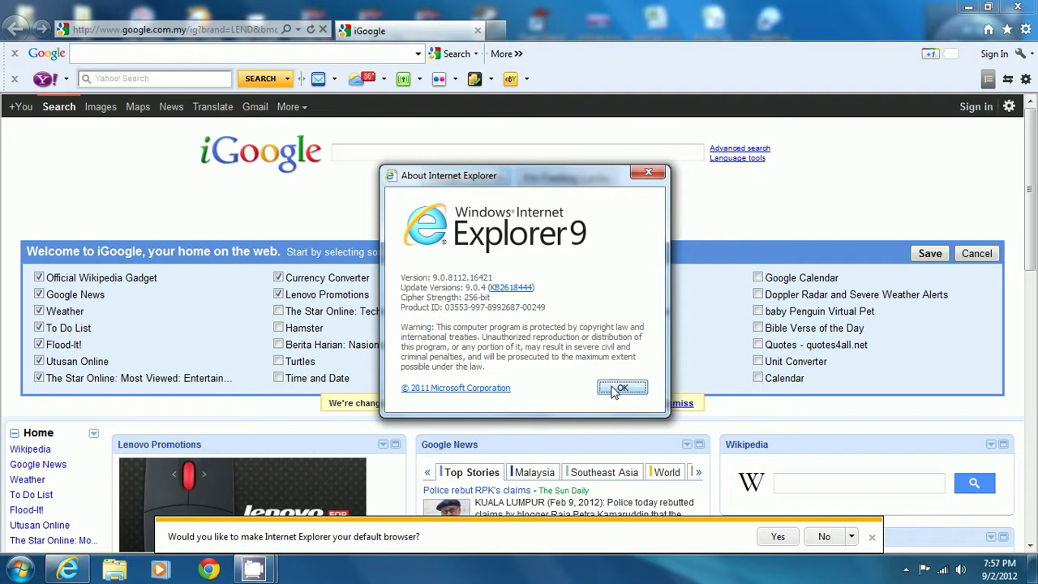
{"action": "left_click", "coordinate": [620, 388]}
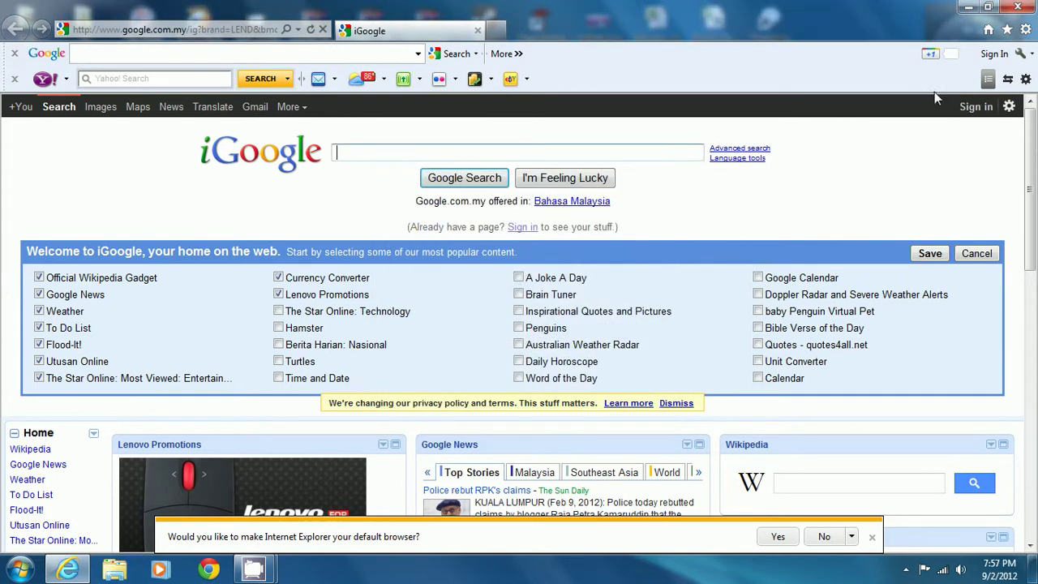
{"action": "left_click", "coordinate": [1025, 31]}
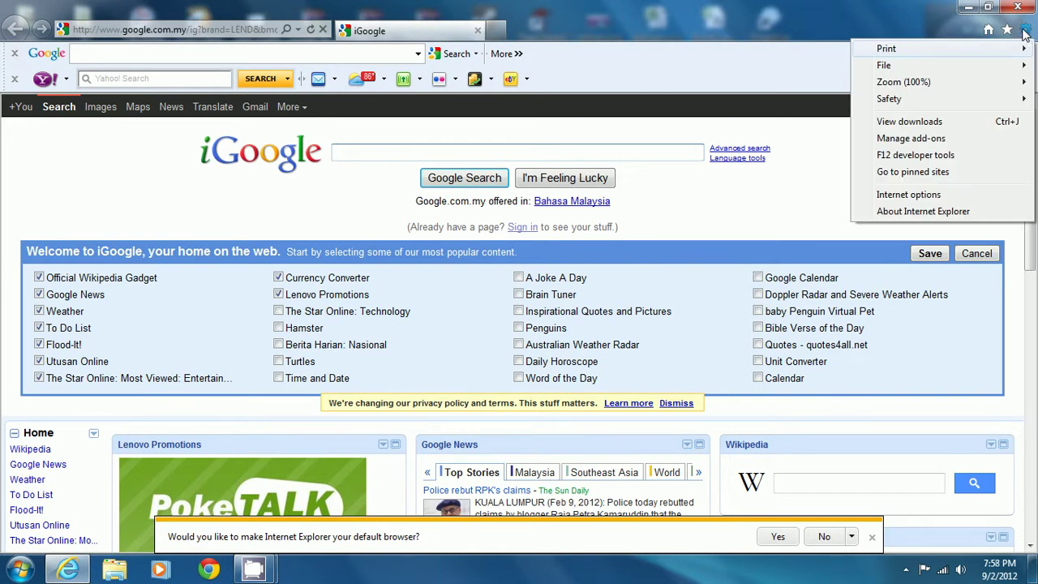
{"action": "left_click", "coordinate": [922, 201]}
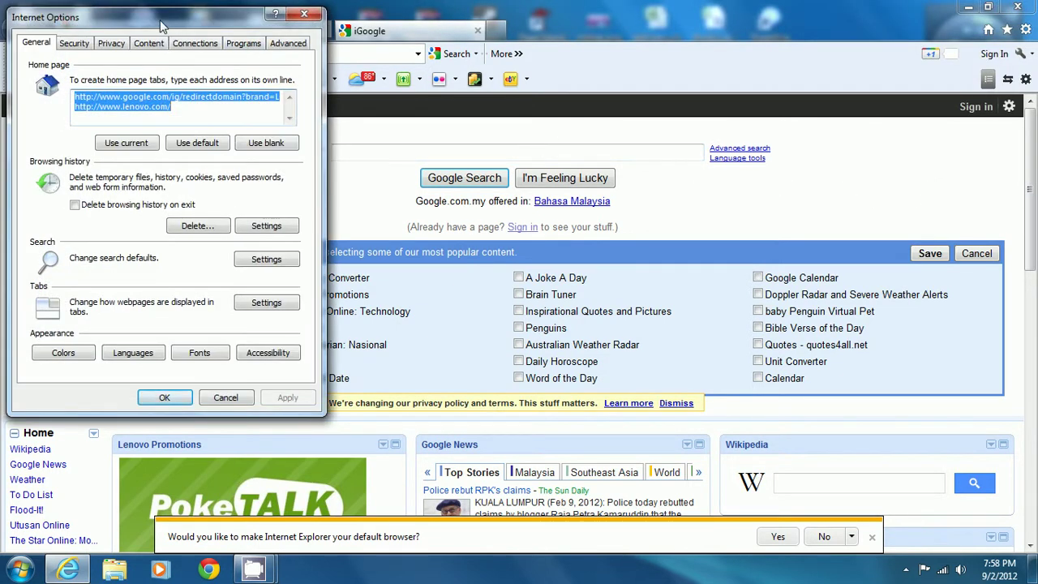
{"action": "left_click_drag", "start_coordinate": [160, 25], "coordinate": [612, 103]}
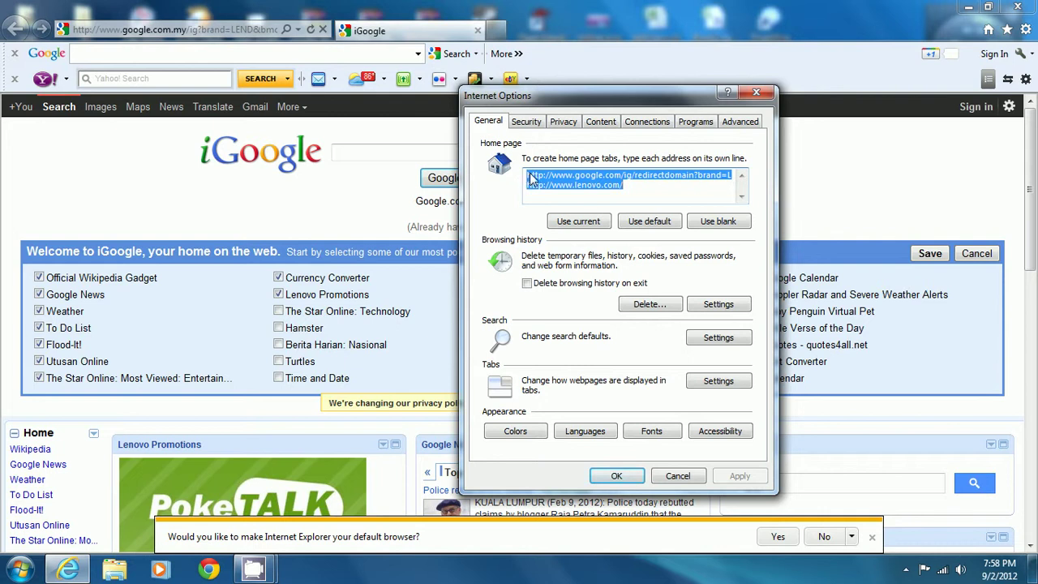
{"action": "left_click", "coordinate": [622, 185]}
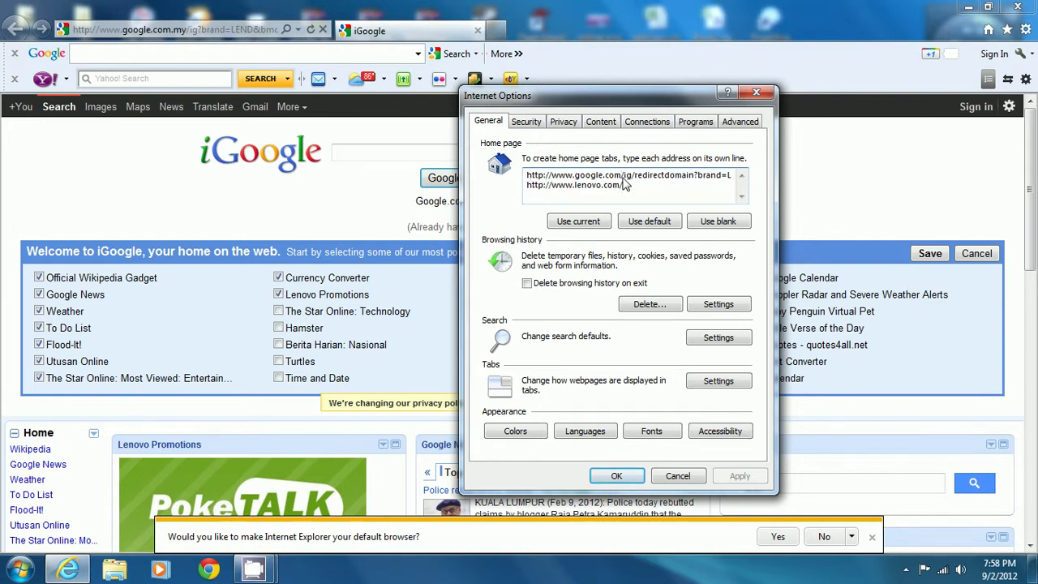
{"action": "left_click_drag", "start_coordinate": [527, 175], "coordinate": [637, 193]}
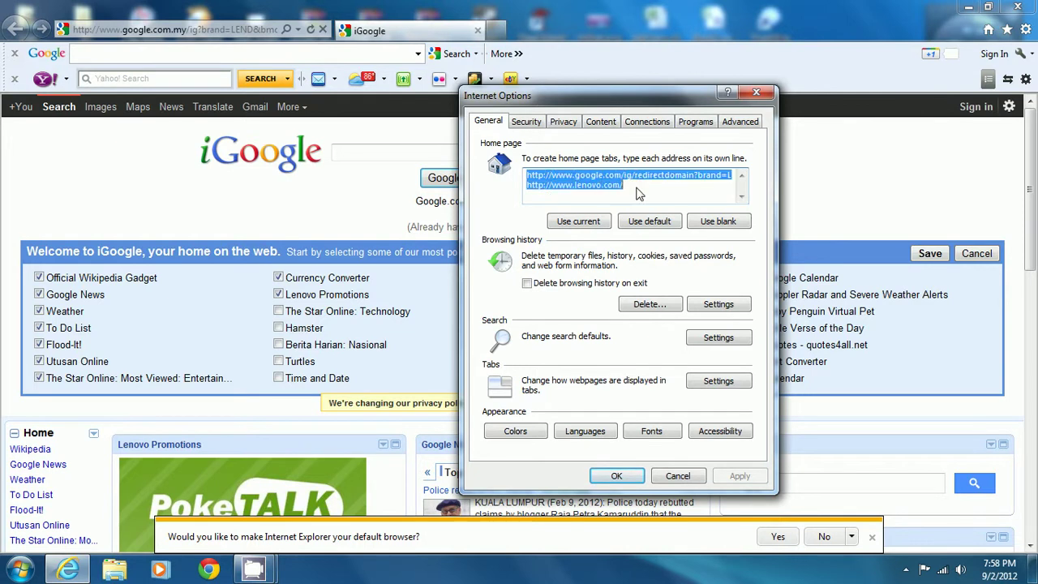
{"action": "key", "text": "Delete"}
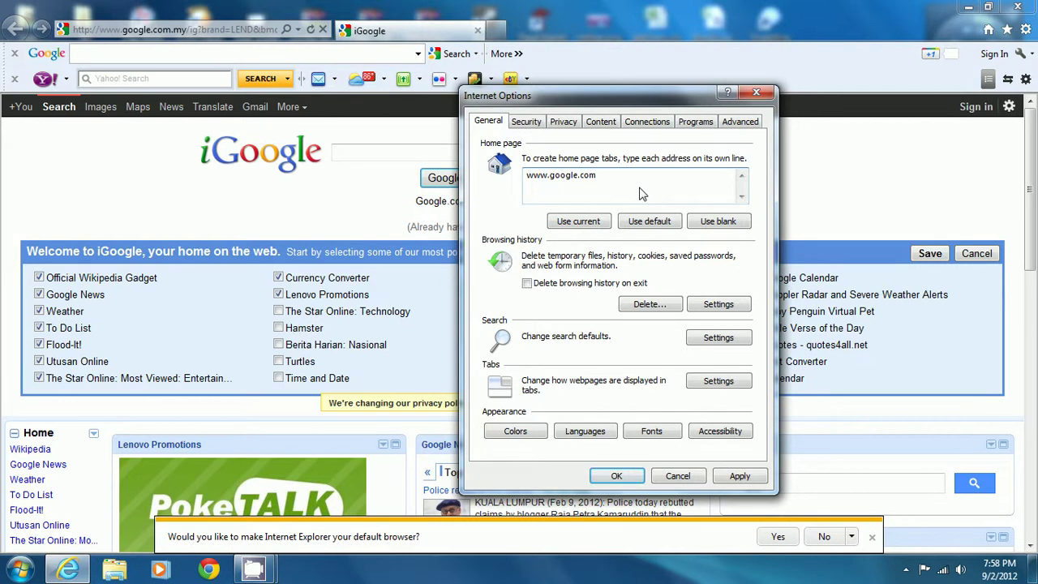
{"action": "left_click", "coordinate": [742, 480]}
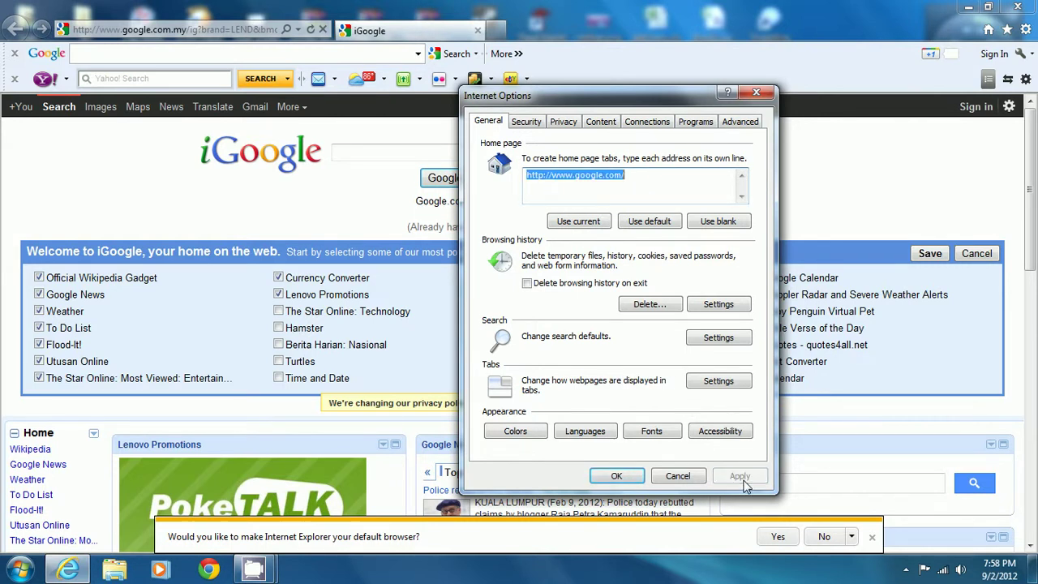
{"action": "left_click", "coordinate": [618, 475]}
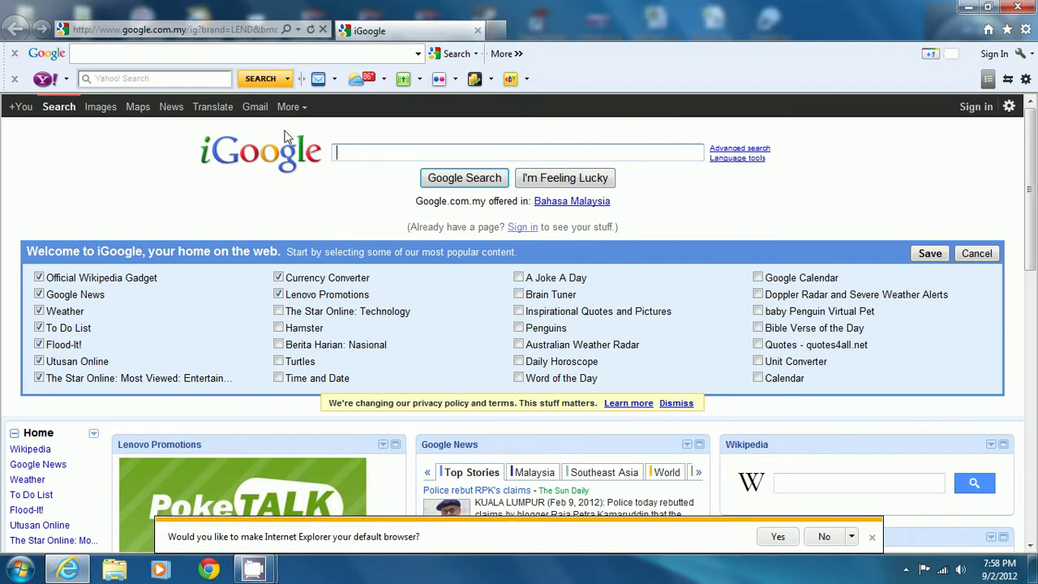
{"action": "left_click", "coordinate": [989, 31]}
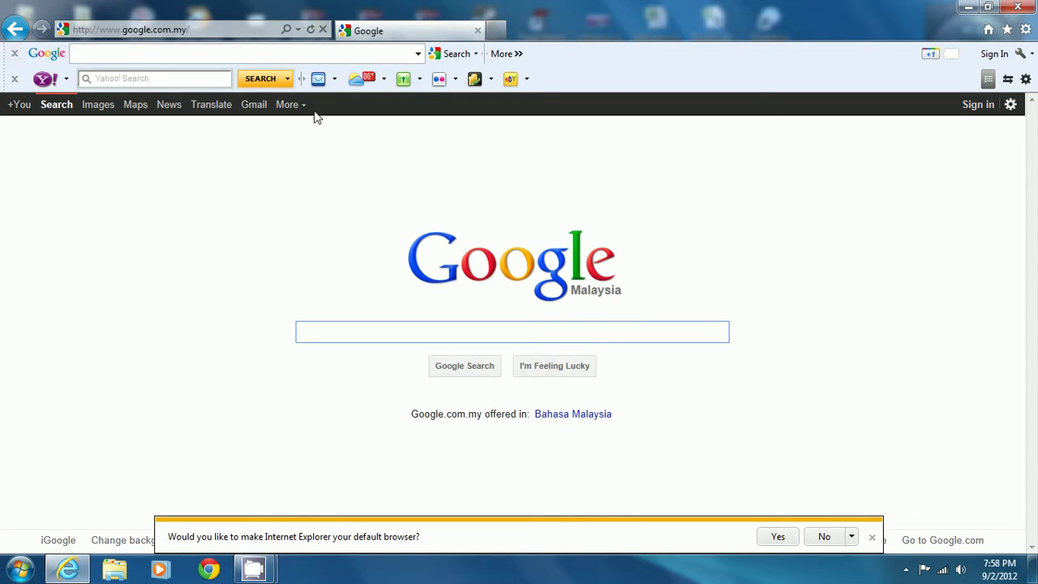
- Recheck the browser version in About Internet Explorer, then type 'internet explorer' into Google search
{"action": "left_click", "coordinate": [1026, 30]}
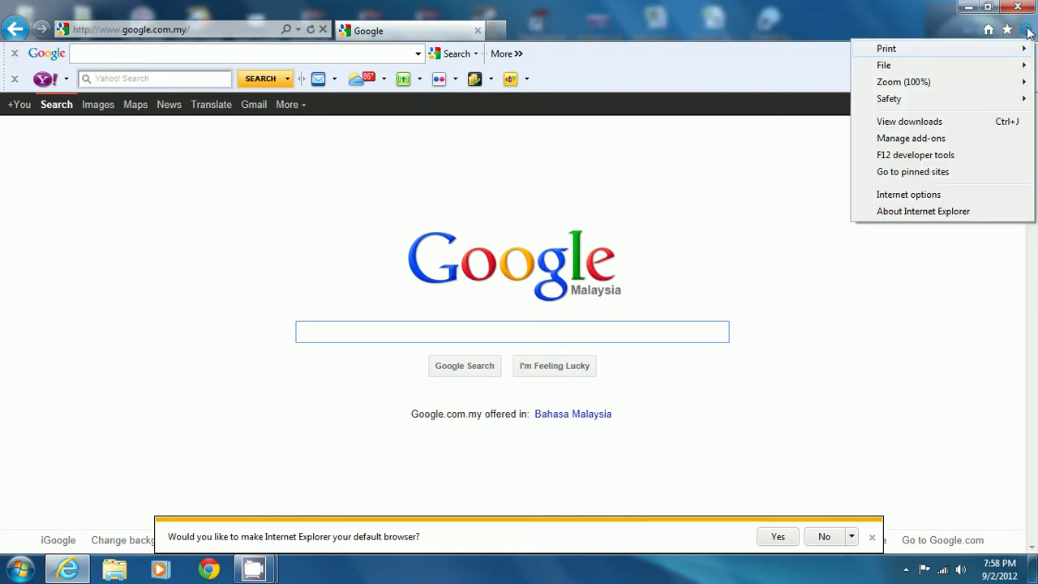
{"action": "left_click", "coordinate": [916, 213]}
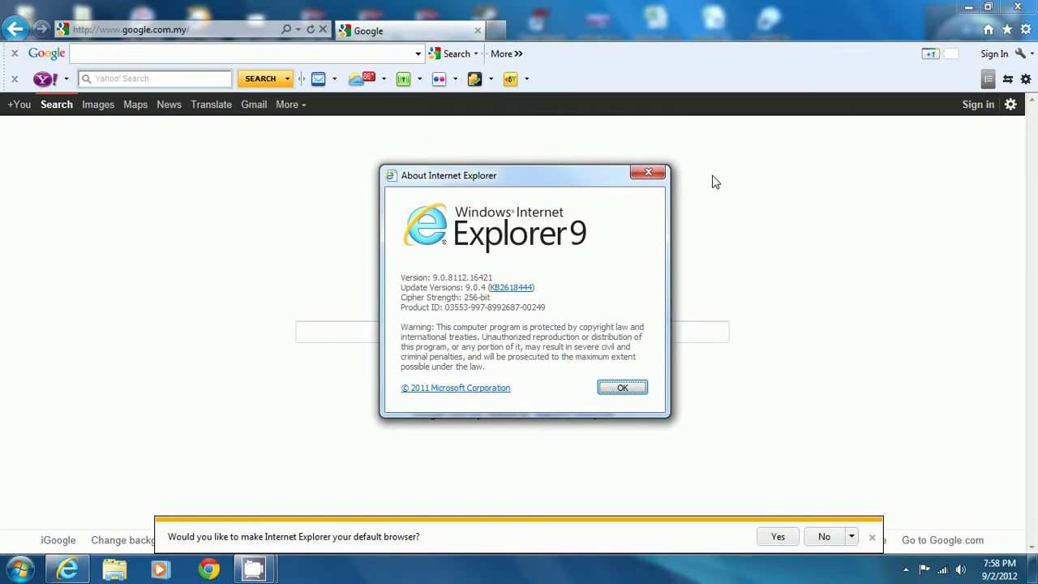
{"action": "left_click", "coordinate": [648, 173]}
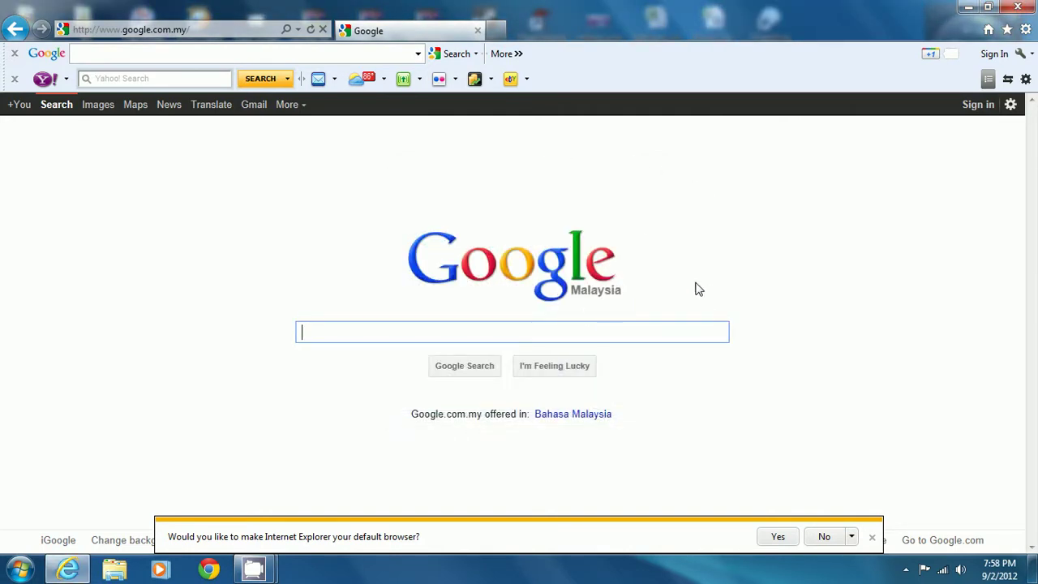
{"action": "type", "text": "intern"}
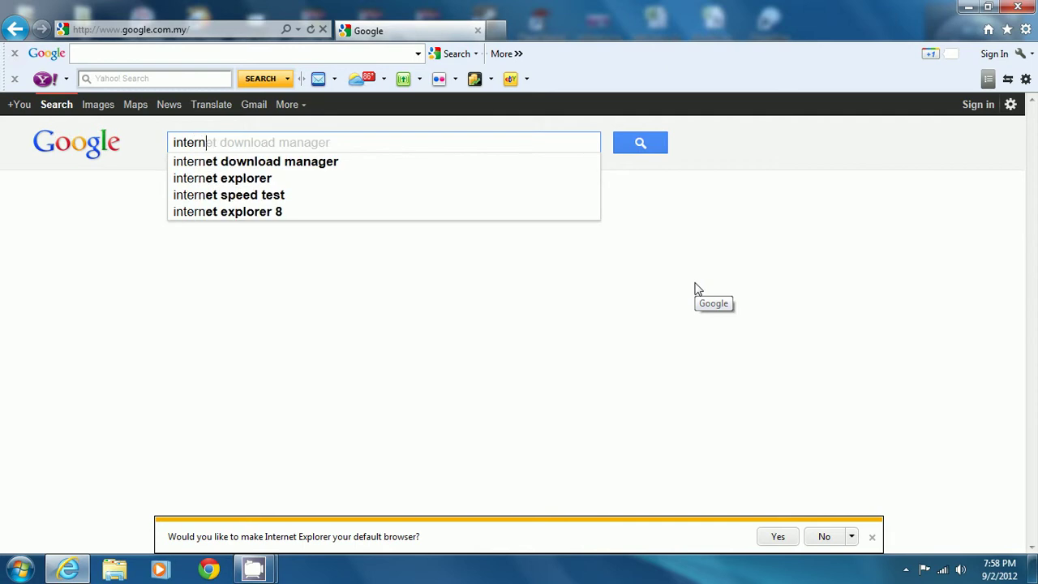
{"action": "type", "text": "et explorer"}
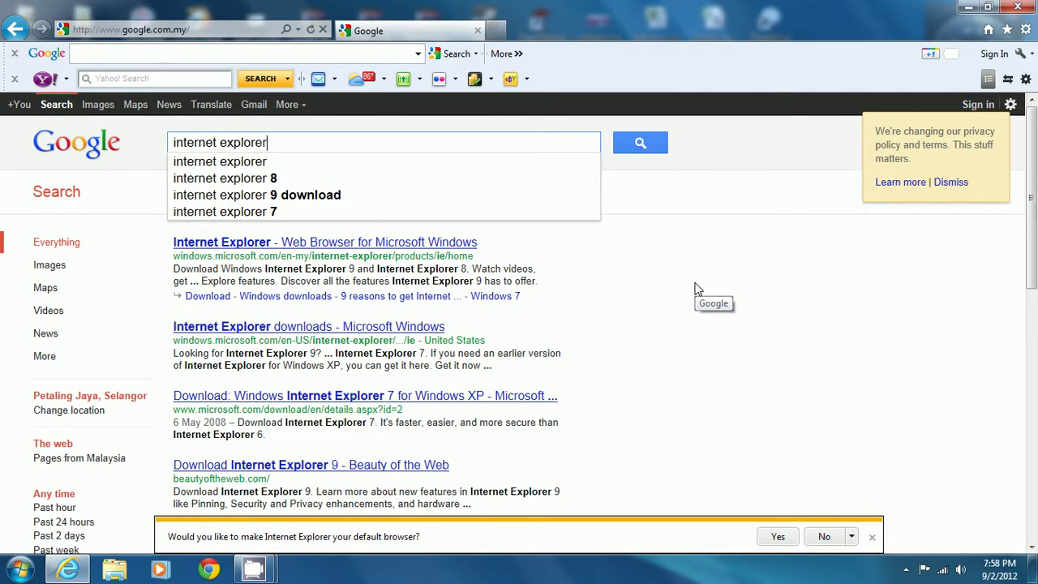
- Search for 'internet explorer', open Microsoft's Internet Explorer page, and decline the default-browser prompt
{"action": "key", "text": "Return"}
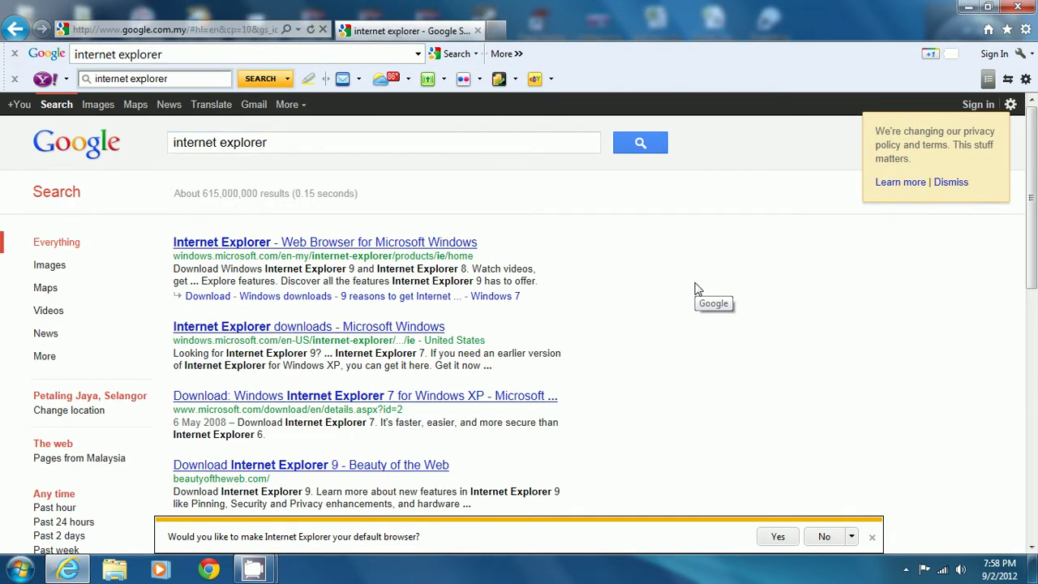
{"action": "left_click", "coordinate": [381, 244]}
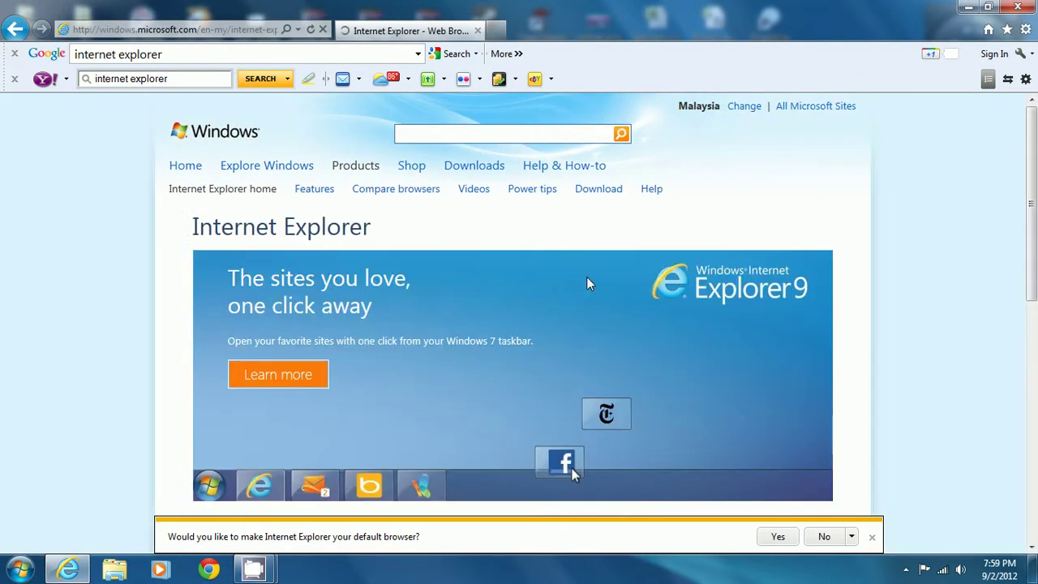
{"action": "left_click", "coordinate": [824, 537]}
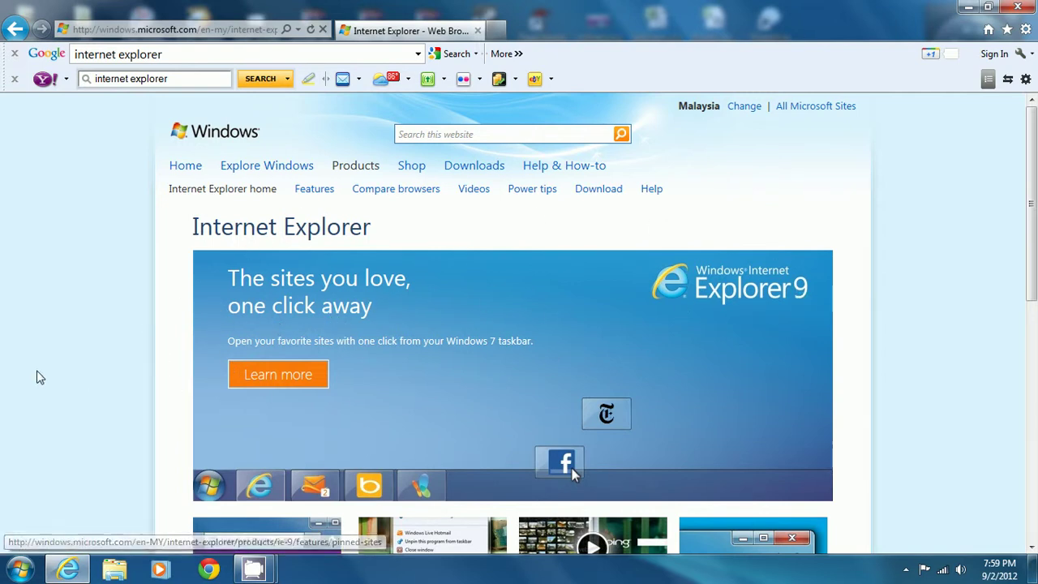
{"action": "scroll", "coordinate": [39, 371], "scroll_direction": "down", "scroll_amount": 3}
{"action": "scroll", "coordinate": [49, 367], "scroll_direction": "up", "scroll_amount": 3}
{"action": "scroll", "coordinate": [162, 348], "scroll_direction": "down", "scroll_amount": 4}
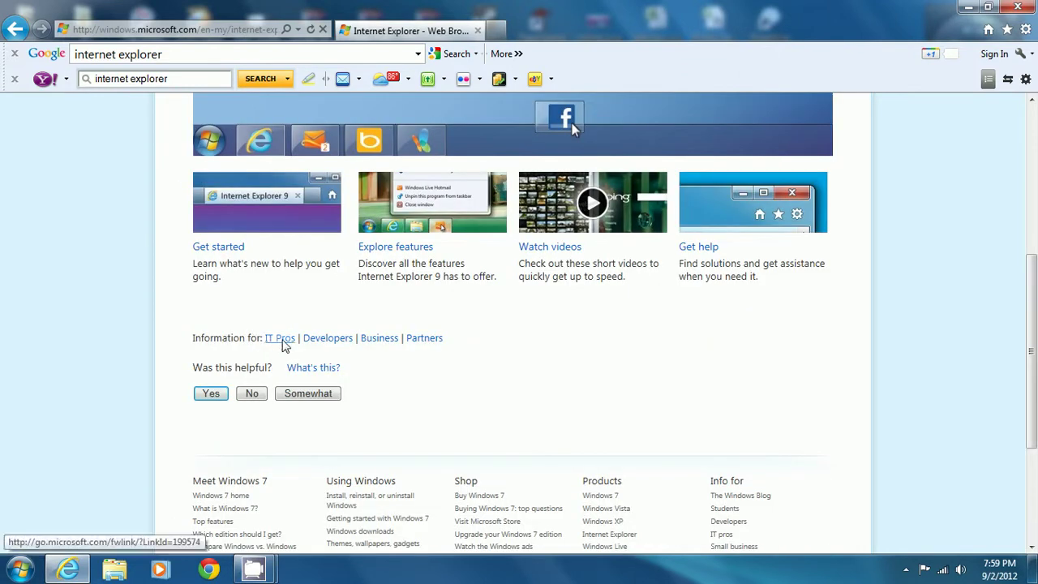
{"action": "scroll", "coordinate": [735, 333], "scroll_direction": "up", "scroll_amount": 4}
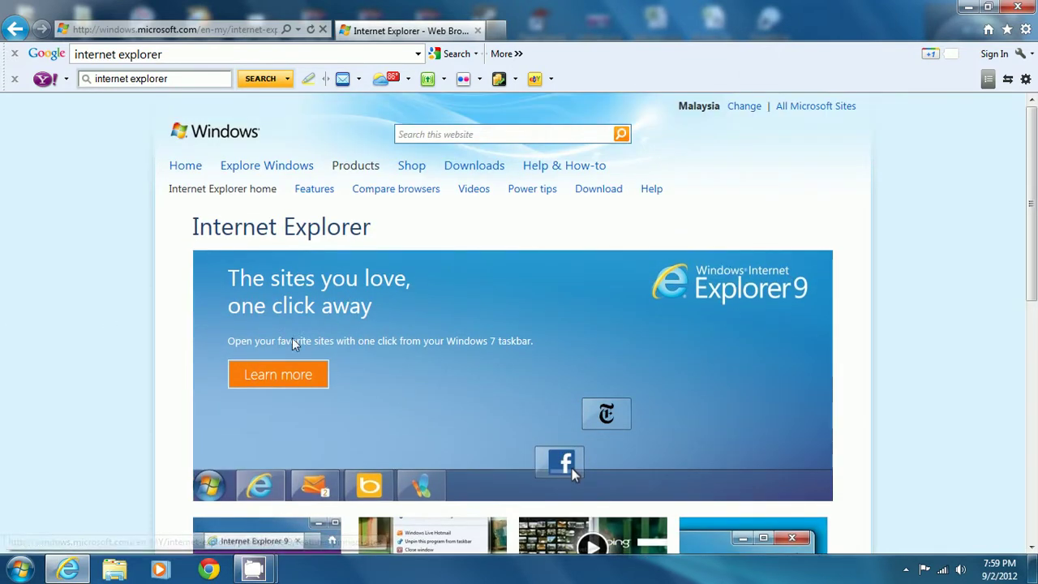
{"action": "mouse_move", "coordinate": [464, 174]}
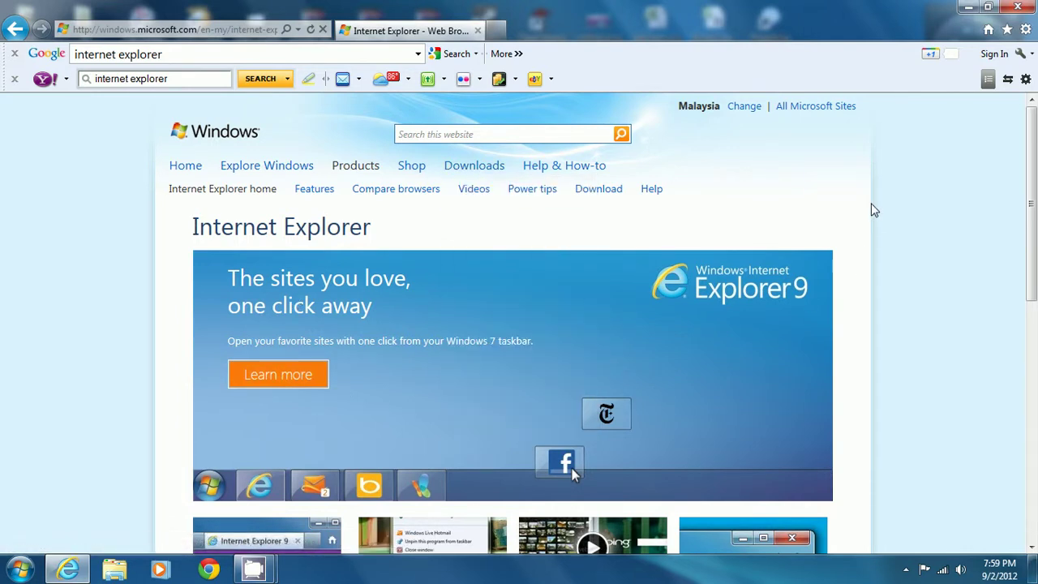
- Minimize Internet Explorer and load google.com in Chrome
{"action": "left_click", "coordinate": [67, 568]}
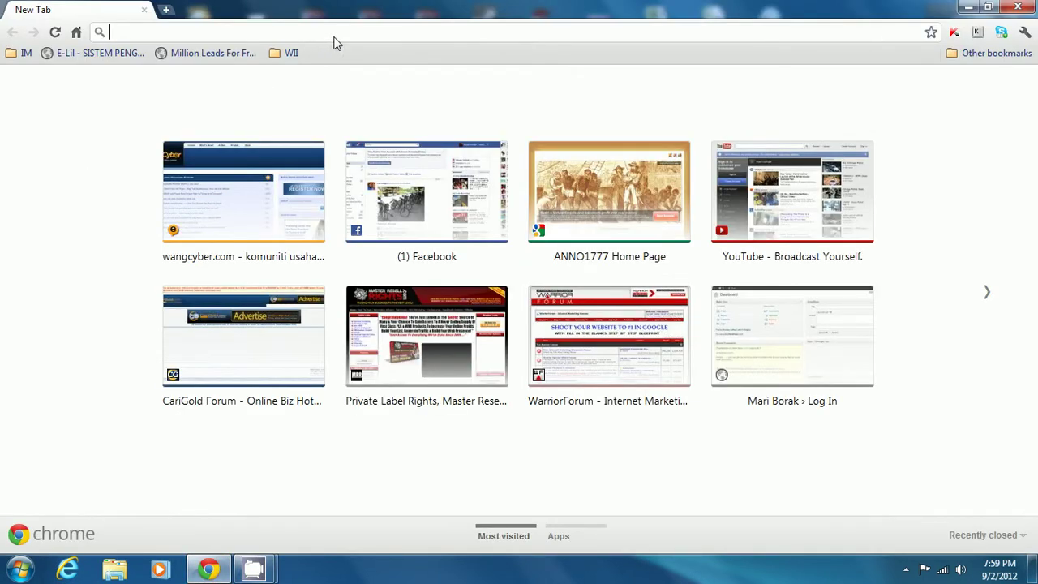
{"action": "type", "text": "google.com"}
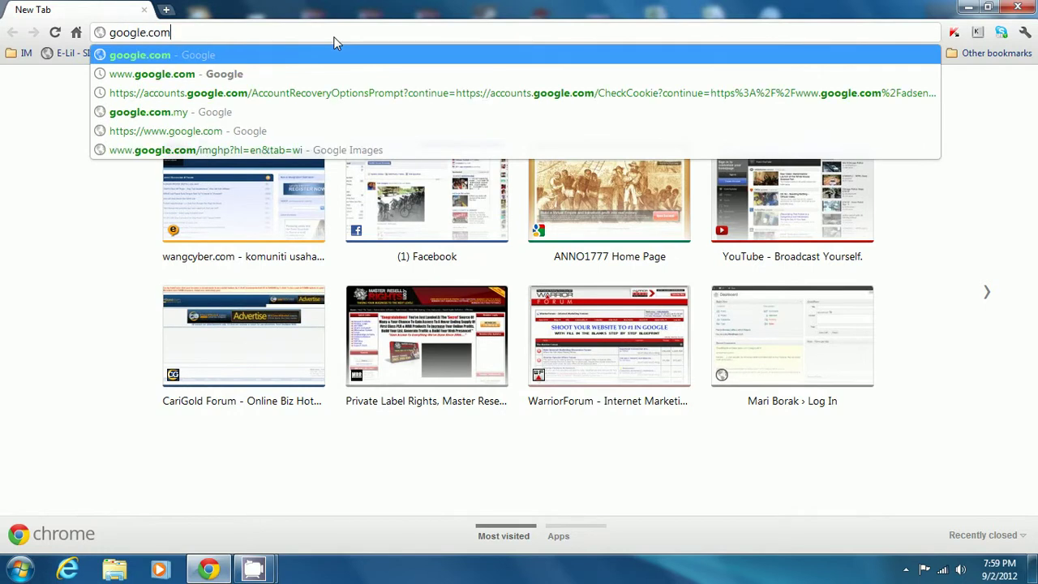
{"action": "key", "text": "Return"}
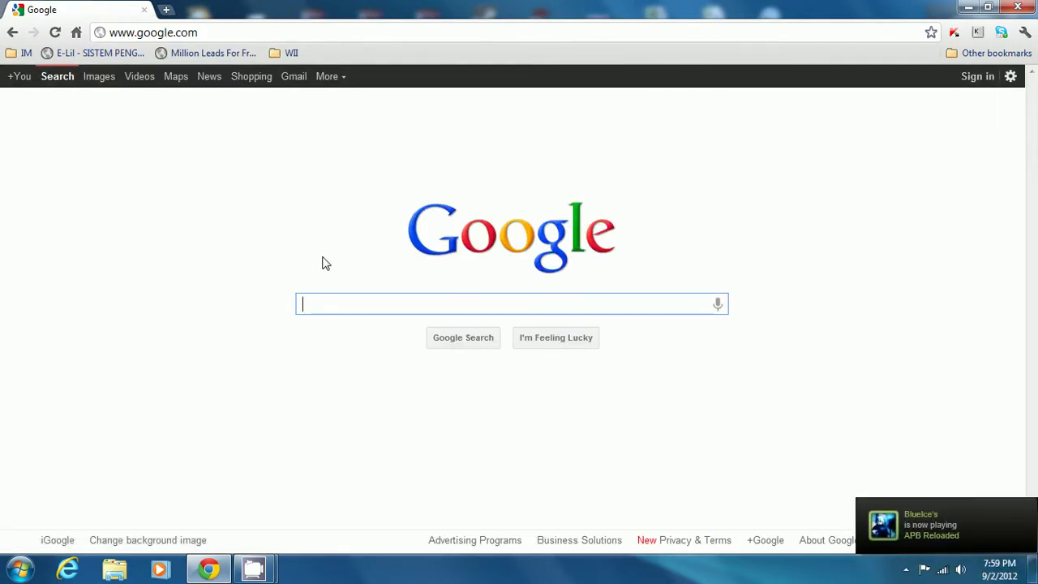
- Search 'internet explorer', open Microsoft's IE9 download page, and opt out of Bing and MSN defaults
{"action": "type", "text": "internet expol"}
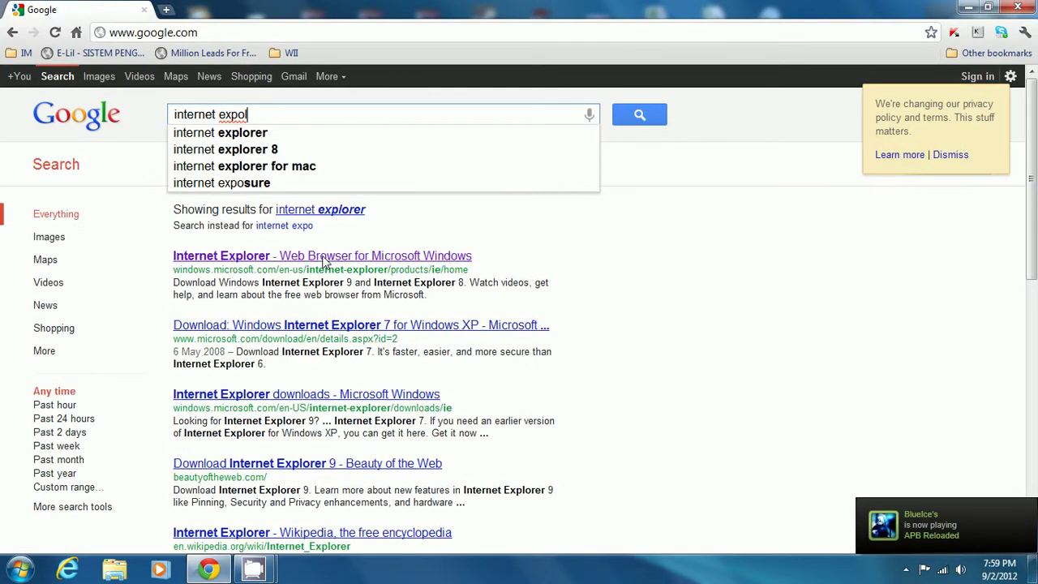
{"action": "type", "text": "e"}
{"action": "key", "text": "BackSpace"}
{"action": "key", "text": "BackSpace"}
{"action": "type", "text": "lre"}
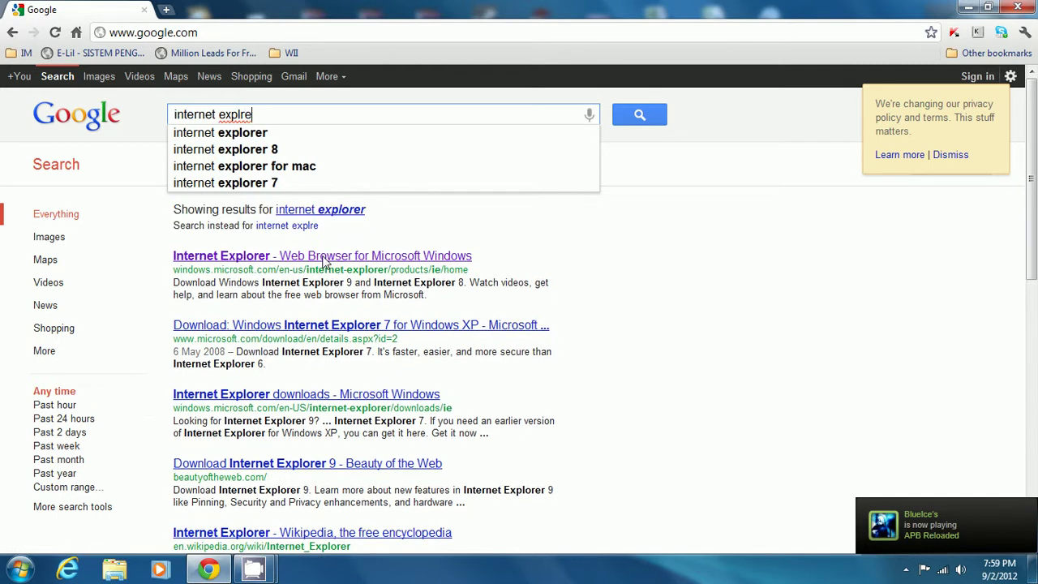
{"action": "key", "text": "BackSpace"}
{"action": "key", "text": "BackSpace"}
{"action": "key", "text": "BackSpace"}
{"action": "type", "text": "lorer"}
{"action": "key", "text": "Return"}
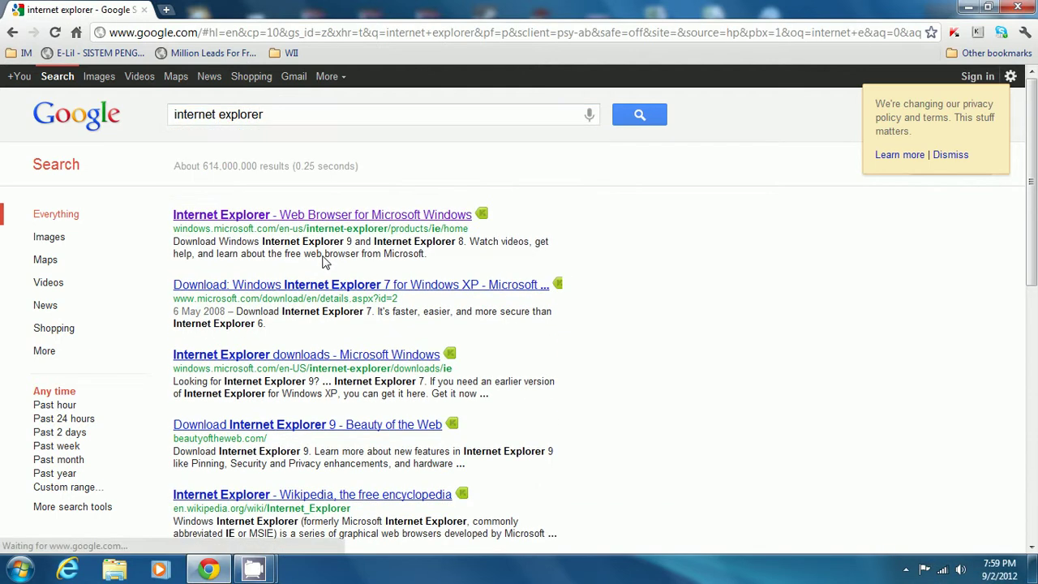
{"action": "left_click", "coordinate": [324, 214]}
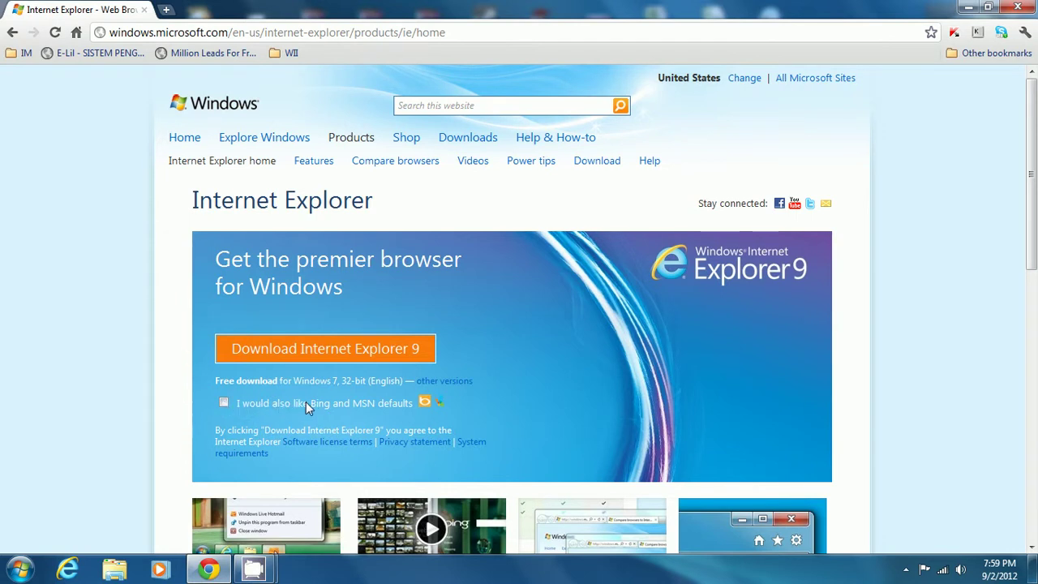
{"action": "left_click", "coordinate": [223, 403]}
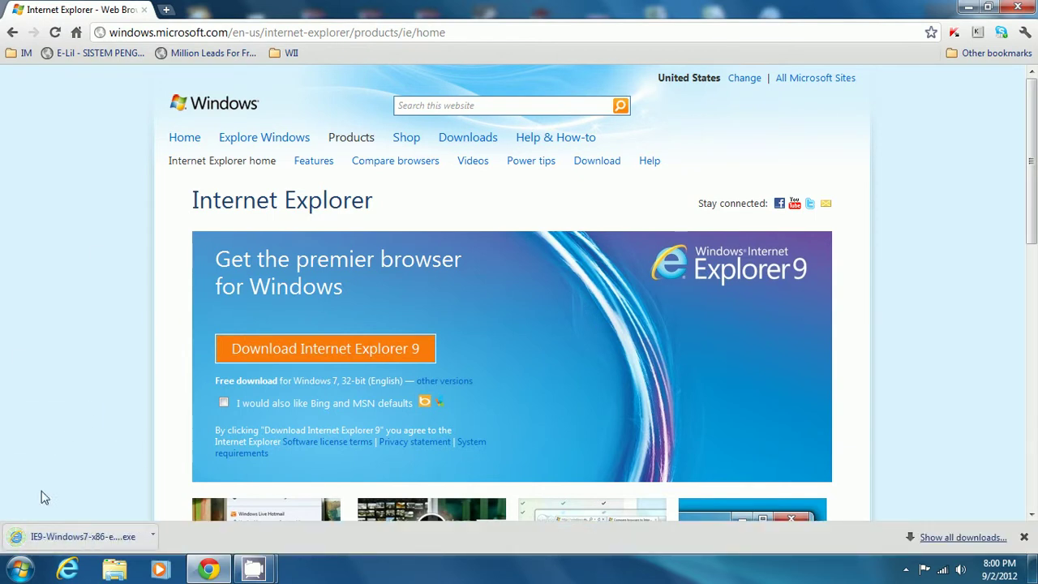
- Run the downloaded IE9-Windows7-x86 installer from Chrome's download shelf
{"action": "left_click", "coordinate": [151, 537]}
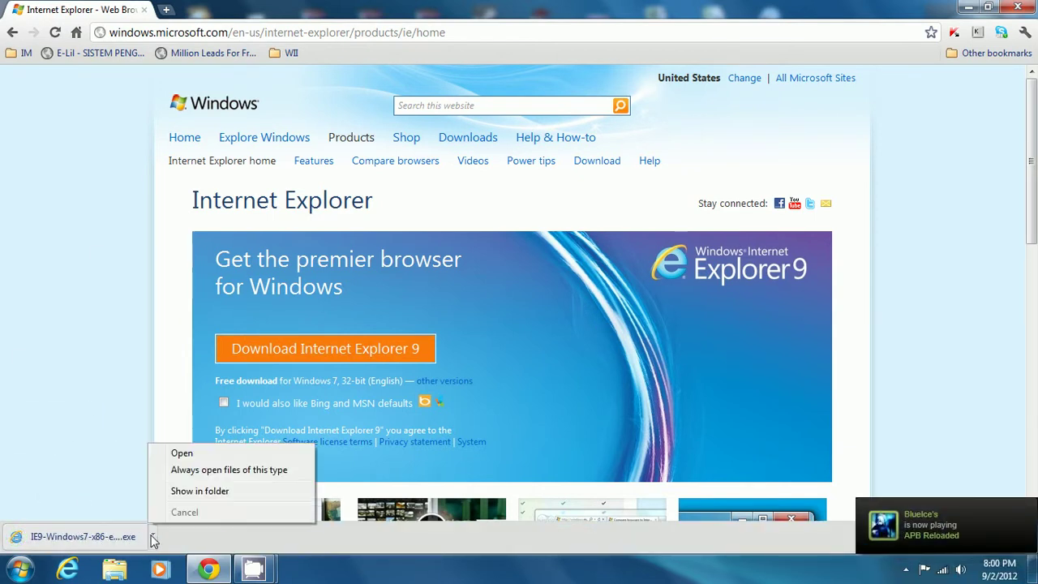
{"action": "left_click", "coordinate": [214, 456]}
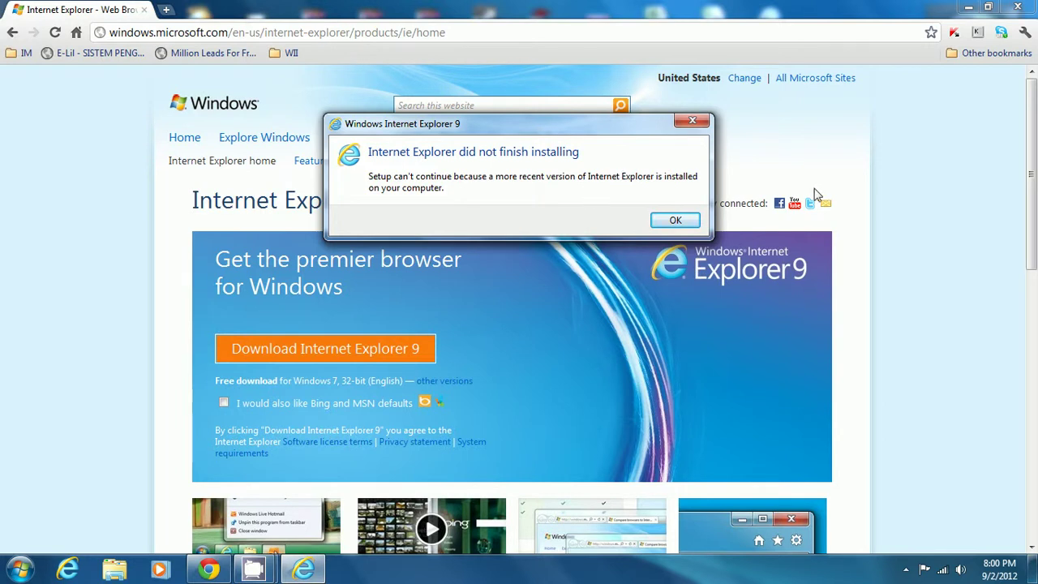
- Dismiss the installer's failure message and bring up the CamStudio tray icon's pause and stop options
{"action": "left_click", "coordinate": [669, 221]}
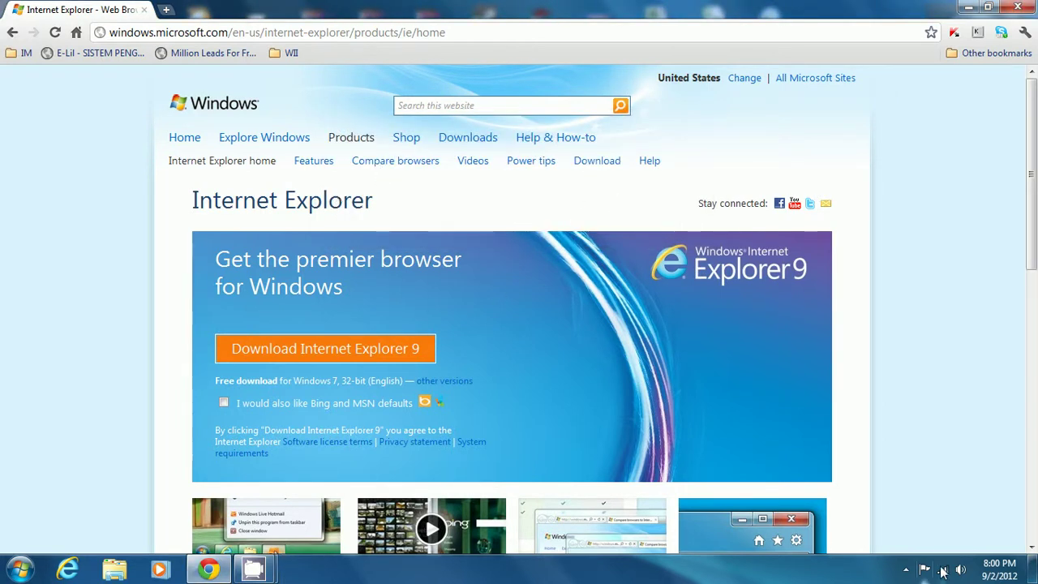
{"action": "left_click", "coordinate": [906, 570]}
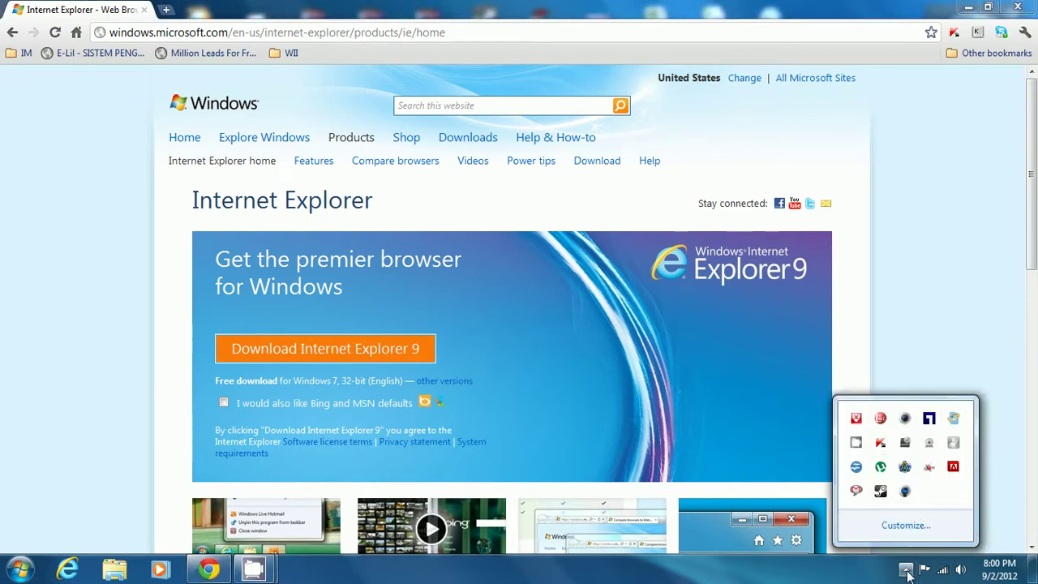
{"action": "right_click", "coordinate": [856, 444]}
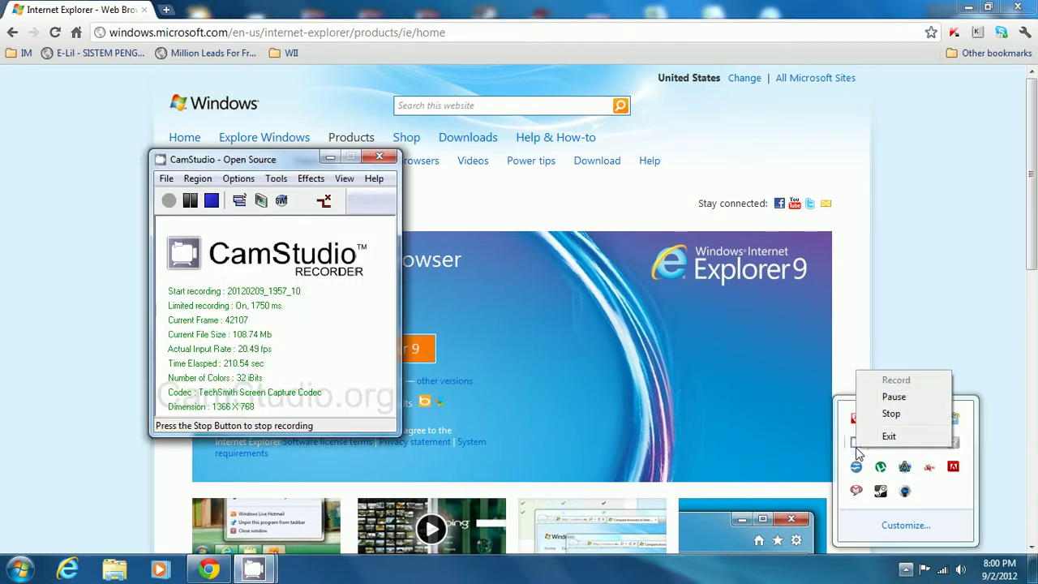